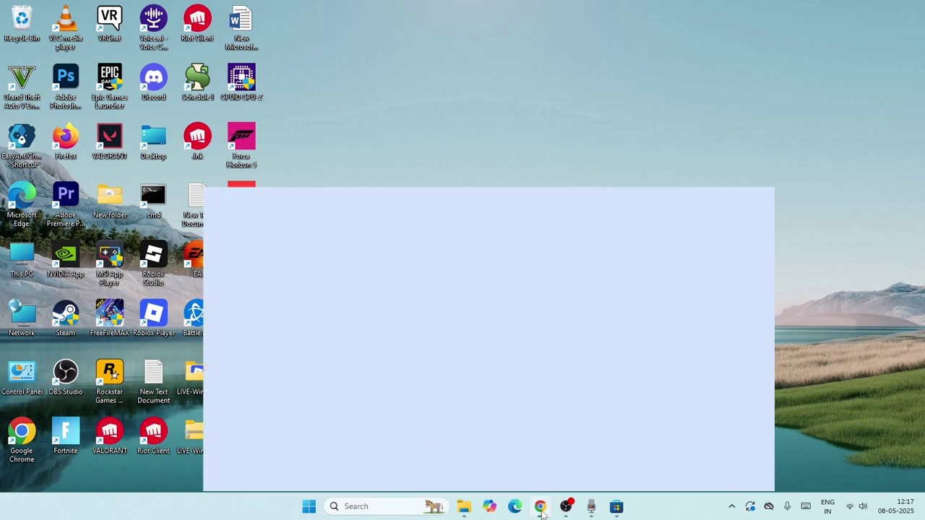
Open Chrome, close the Google Drive tab and start a fresh tab
left_click(656, 12)
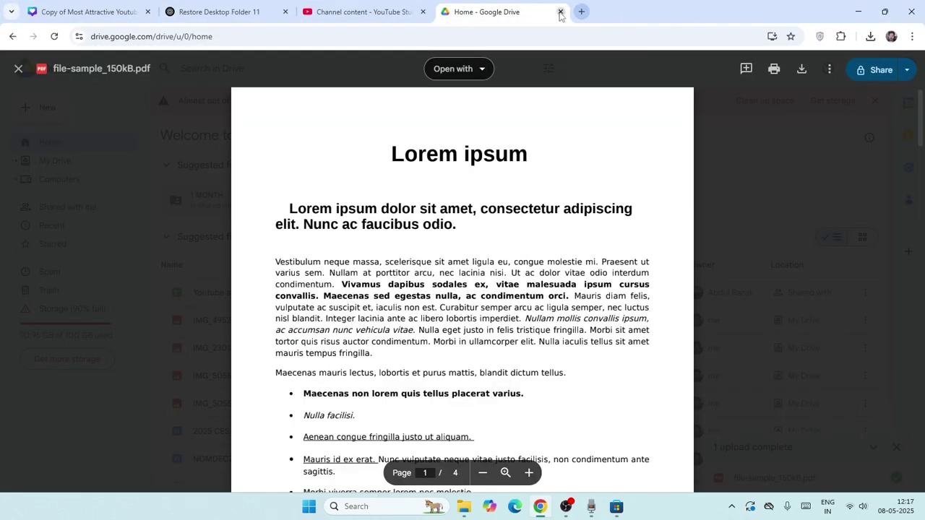
left_click(560, 11)
left_click(443, 14)
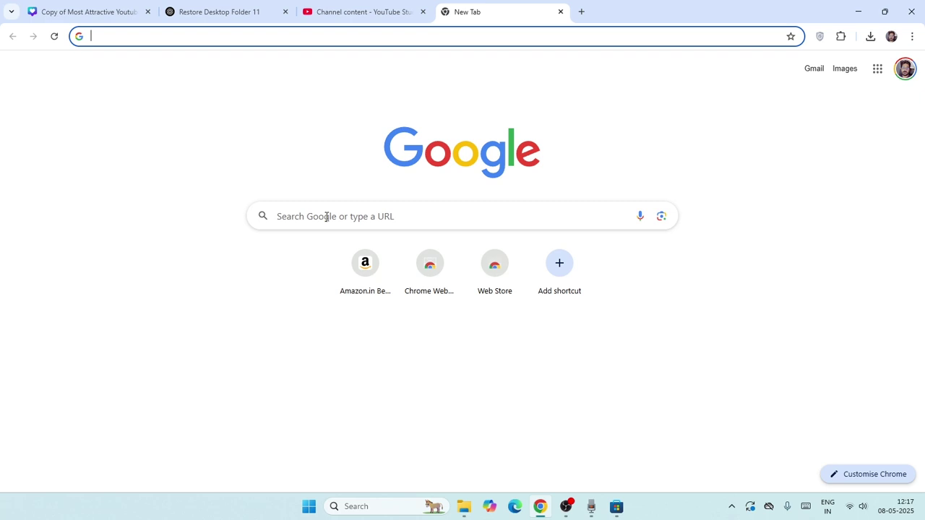
Search Google for 'msi afterburner' by typing 'MSI AFTER' and picking the suggestion
left_click(324, 216)
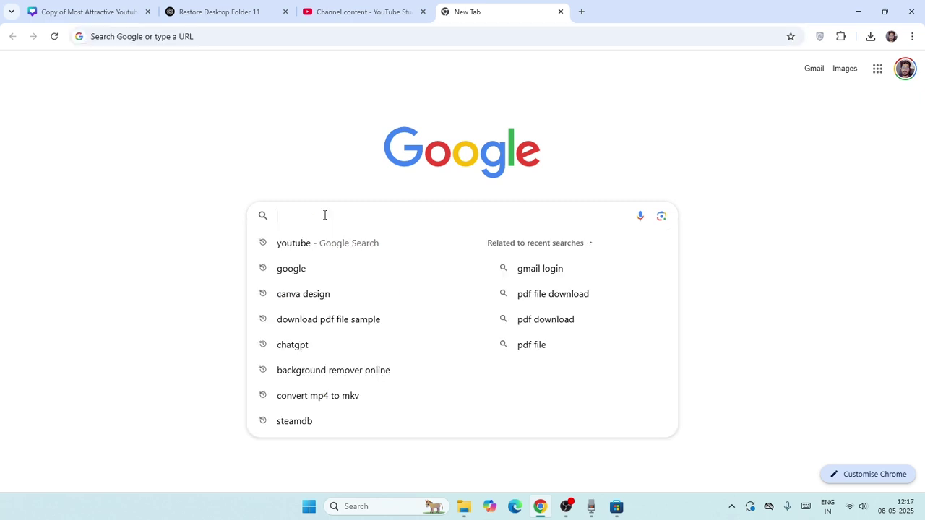
type("MSI AFTER")
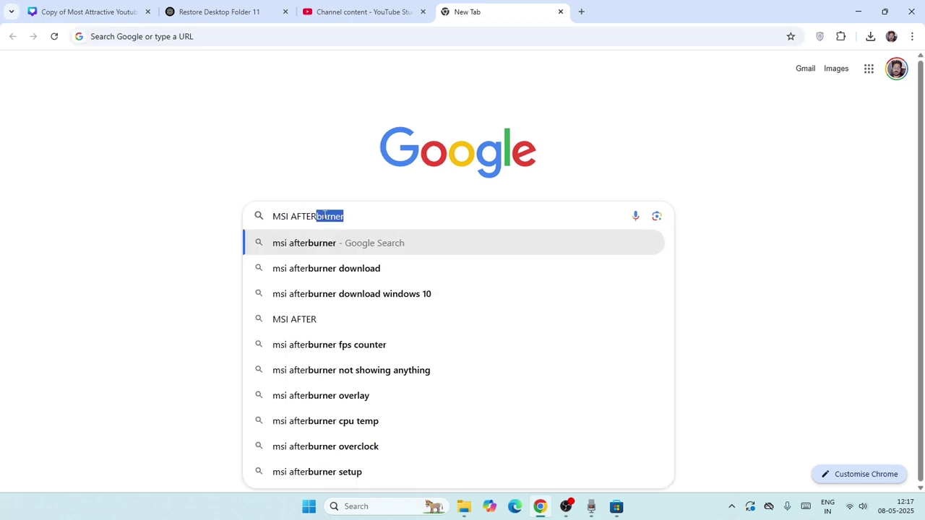
key("Down")
key("Up")
key("Return")
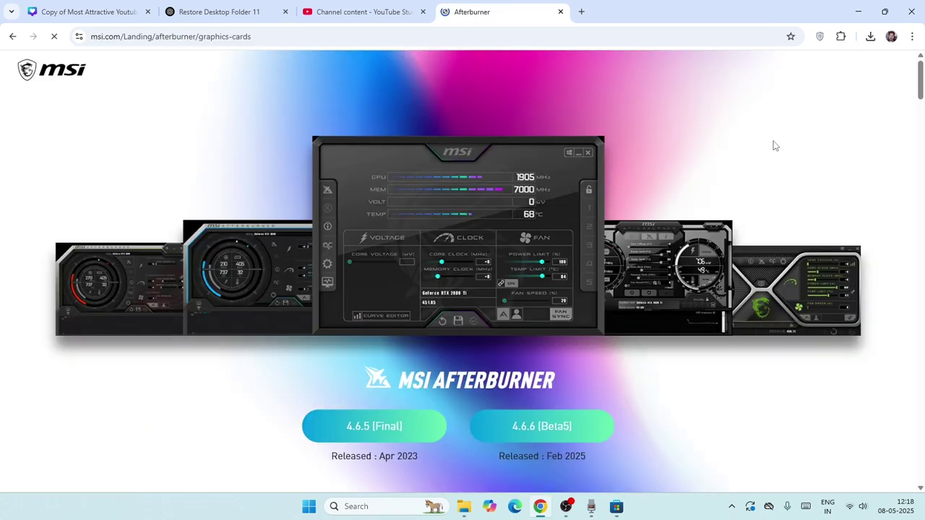
Dismiss the cookie banner and download the 4.6.5 (Final) Afterburner release
scroll(773, 145, "down", 2)
scroll(773, 144, "up", 2)
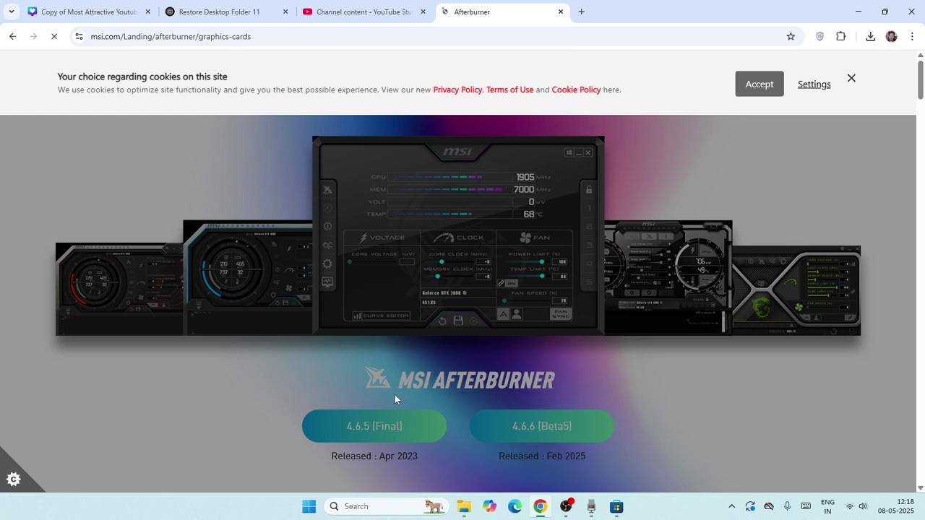
left_click(851, 78)
scroll(284, 407, "down", 1)
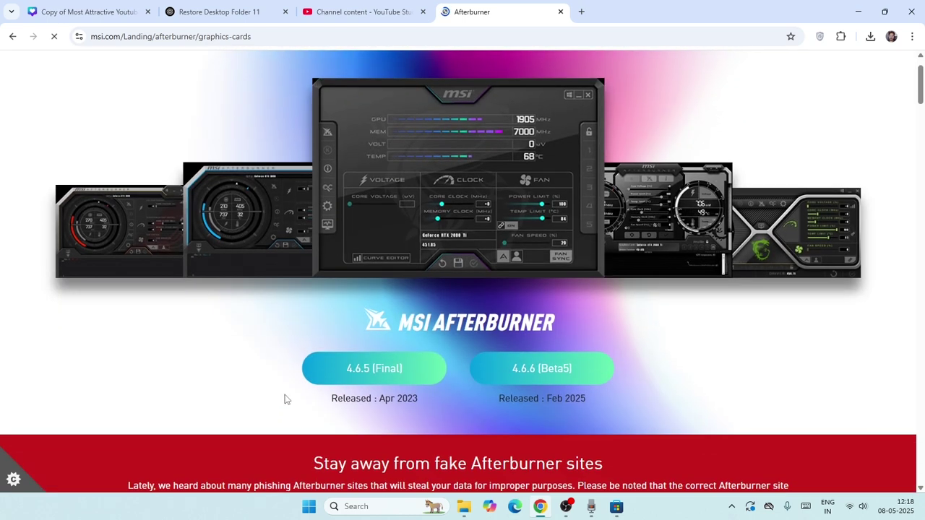
left_click(367, 371)
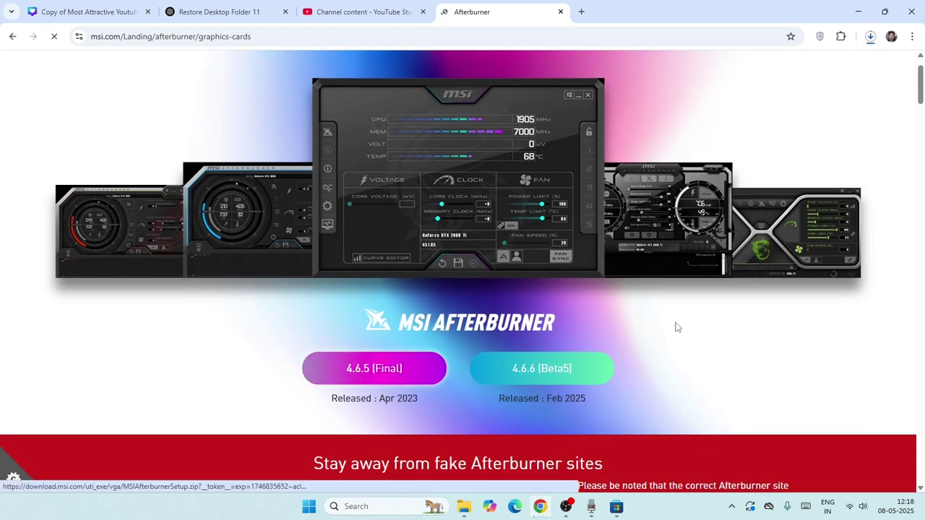
Watch MSIAfterburnerSetup.zip finish downloading and show it in its folder
left_click(870, 38)
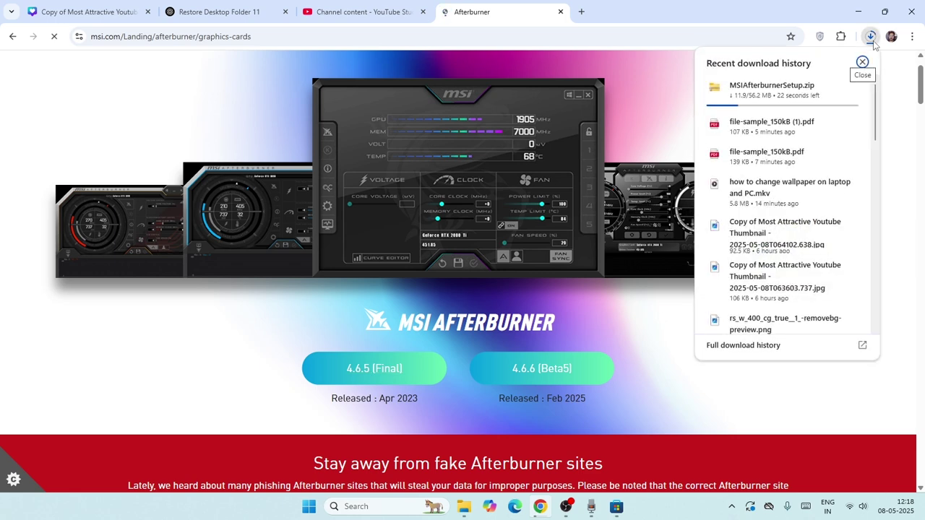
left_click(902, 135)
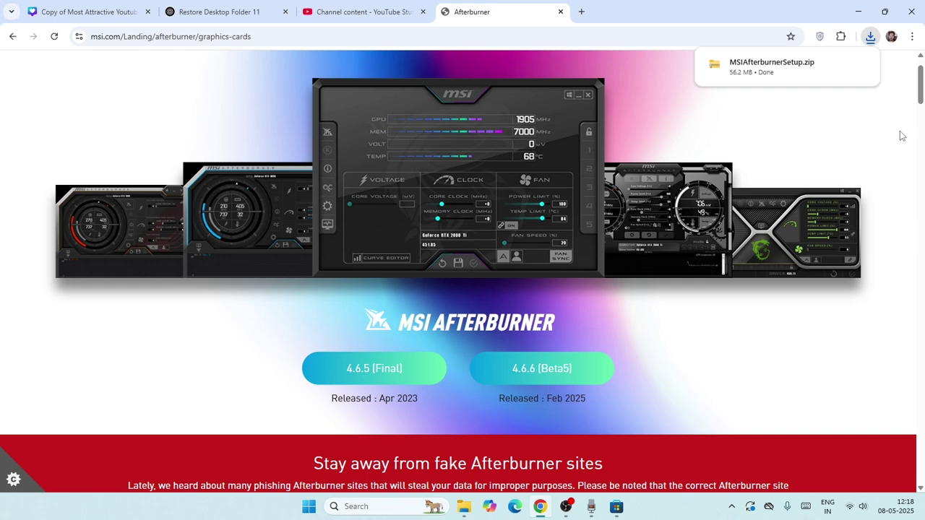
left_click(835, 63)
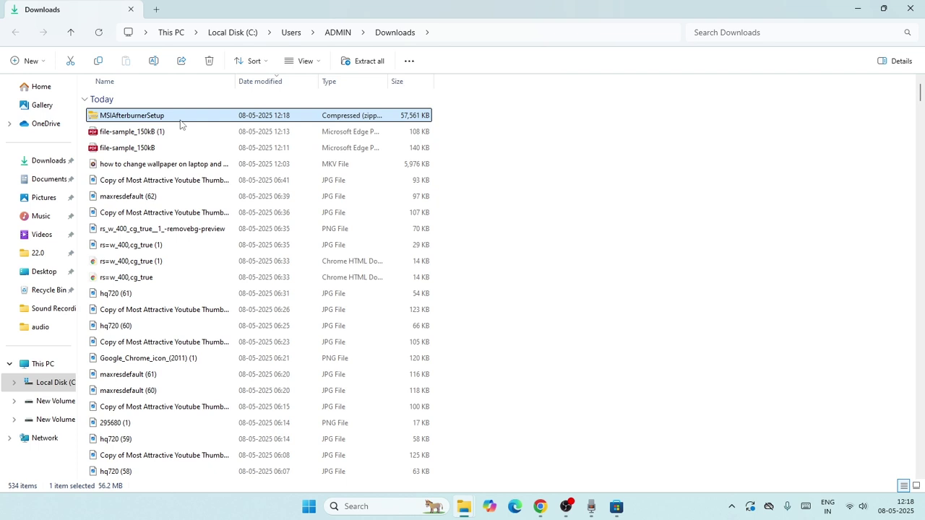
Open MSIAfterburnerSetup.zip and launch MSIAfterburnerInstaller465 from inside it
double_click(179, 119)
left_click(135, 101)
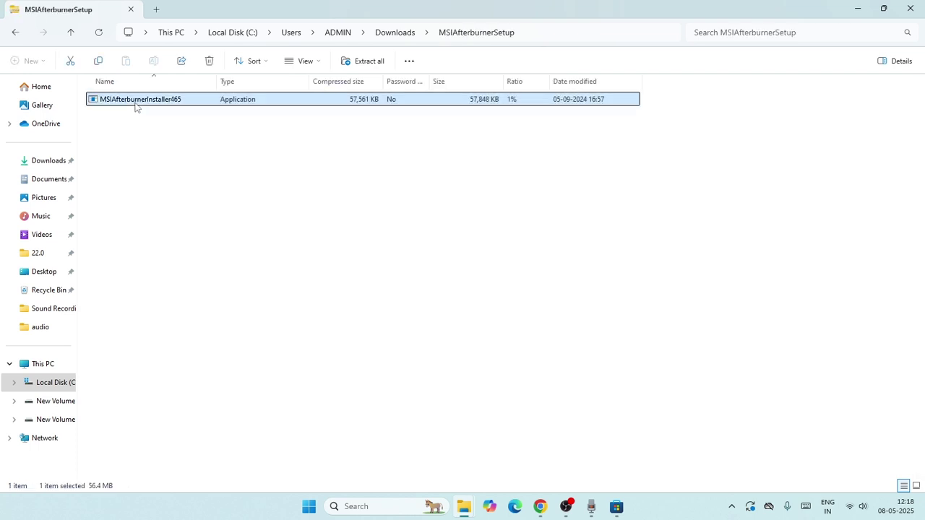
double_click(180, 102)
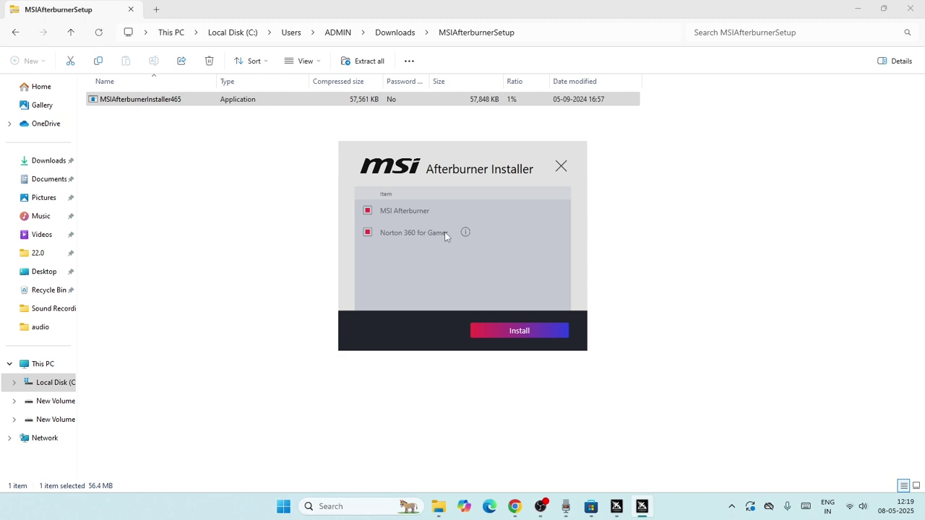
Start installing the checked MSI Afterburner components
left_click(521, 331)
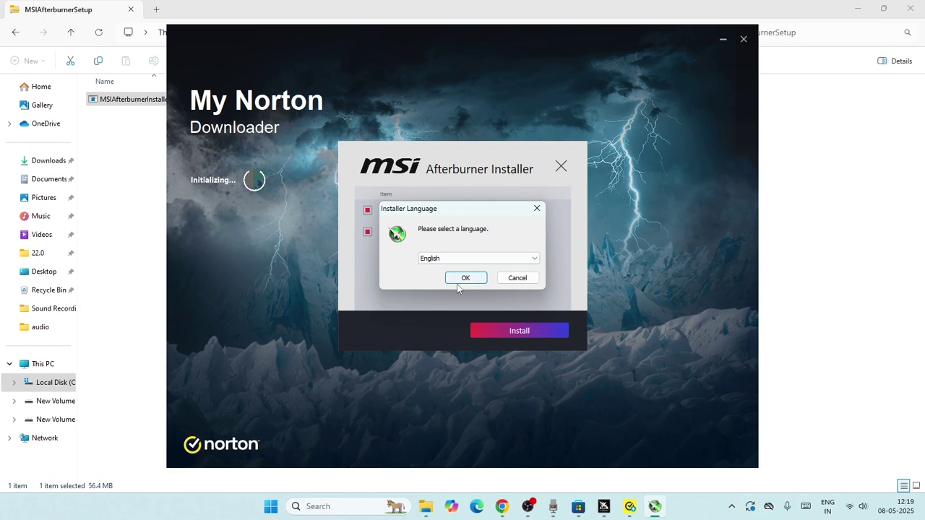
Run Afterburner setup in English, accepting the license, default components and default folder
left_click(466, 278)
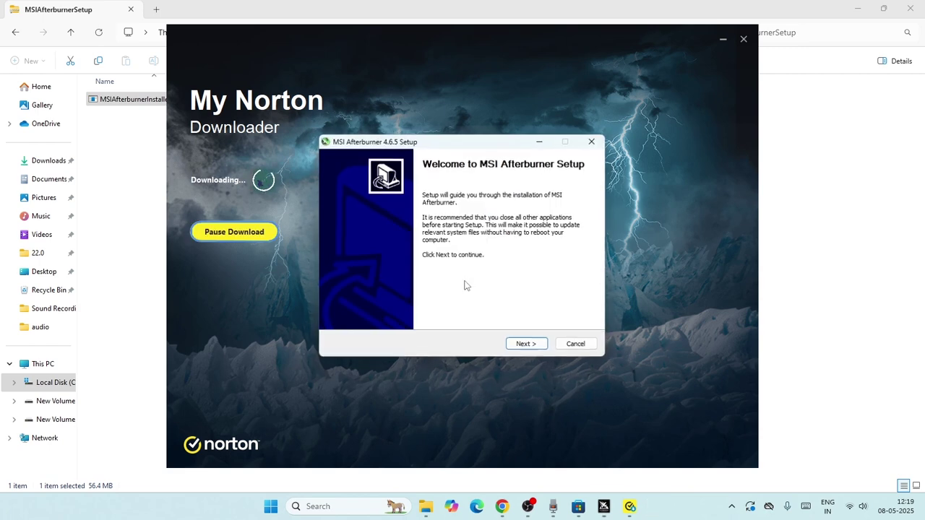
left_click(534, 344)
left_click(376, 309)
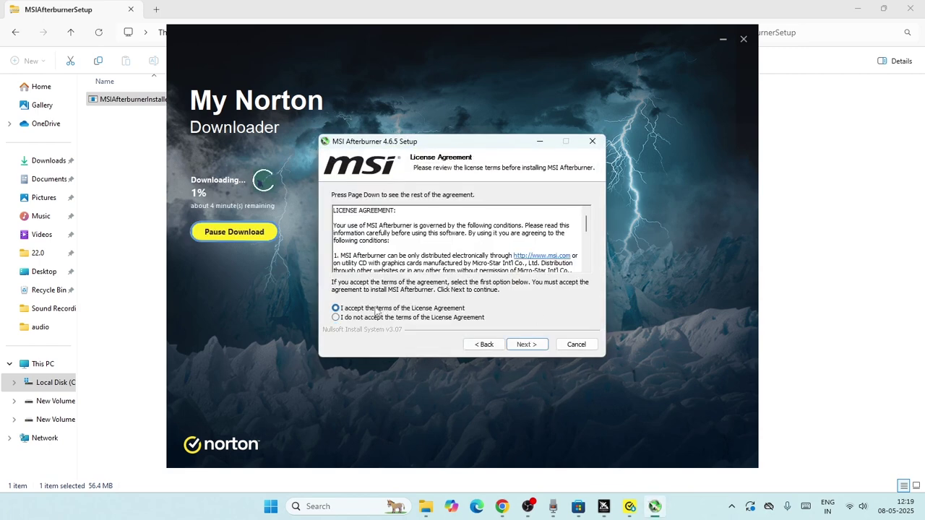
left_click(523, 345)
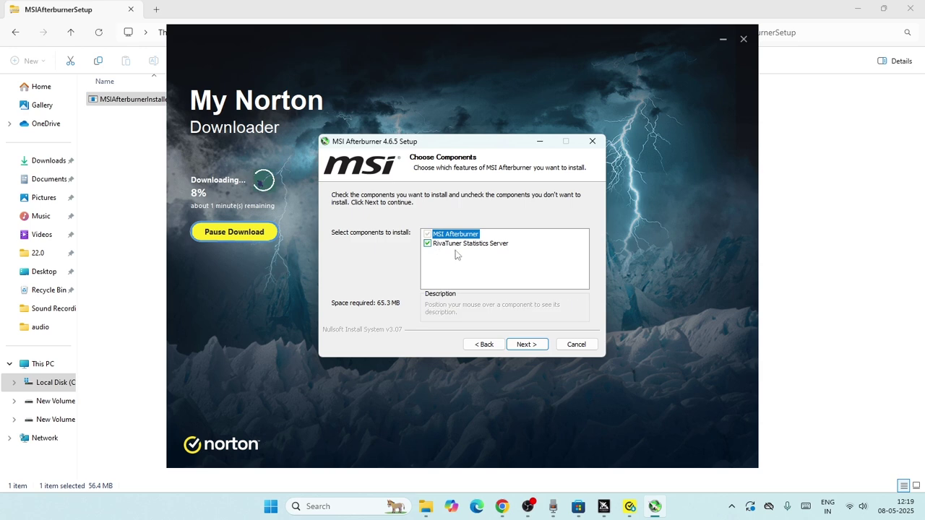
left_click(528, 345)
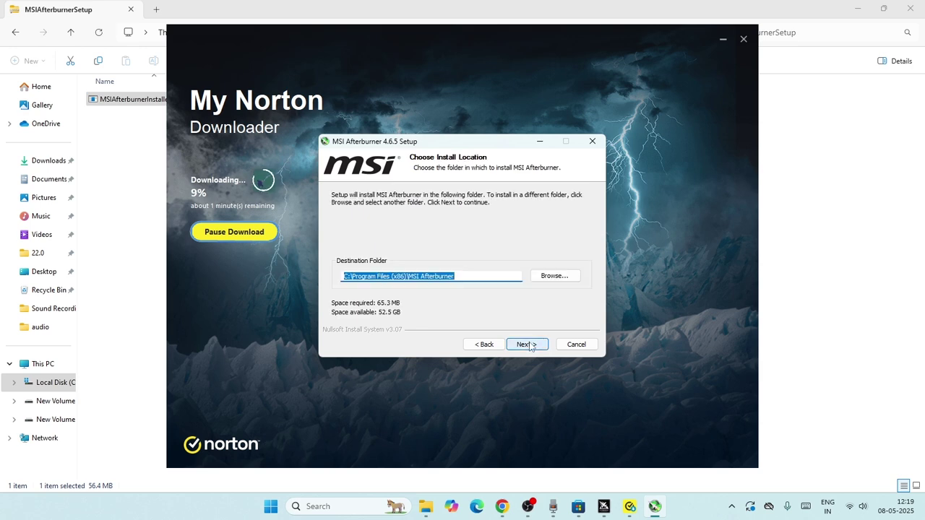
left_click(530, 345)
left_click(528, 344)
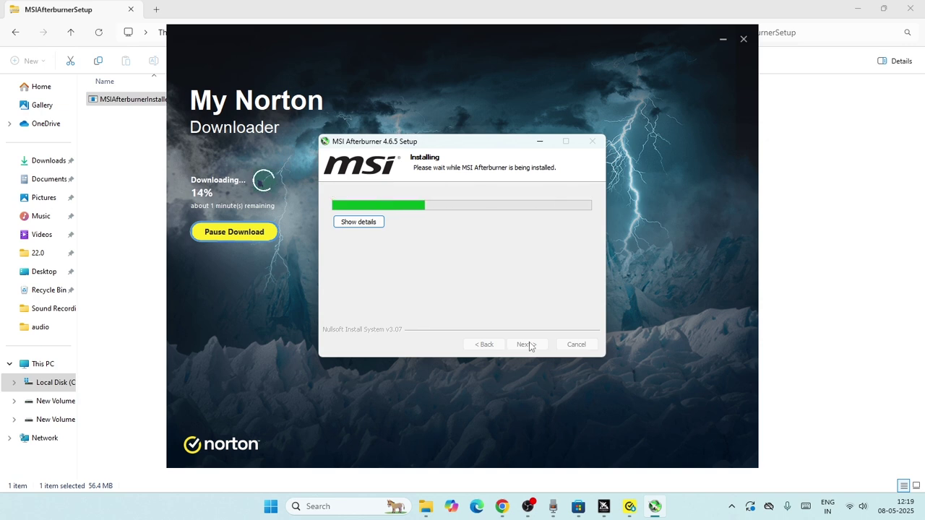
Pause the Norton download, then close the Norton downloader and confirm exiting it
left_click(226, 236)
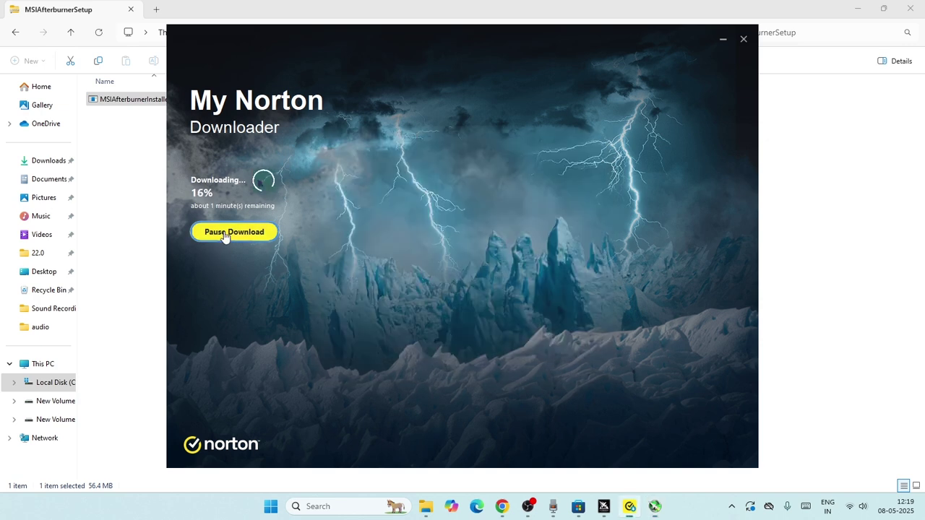
left_click(224, 234)
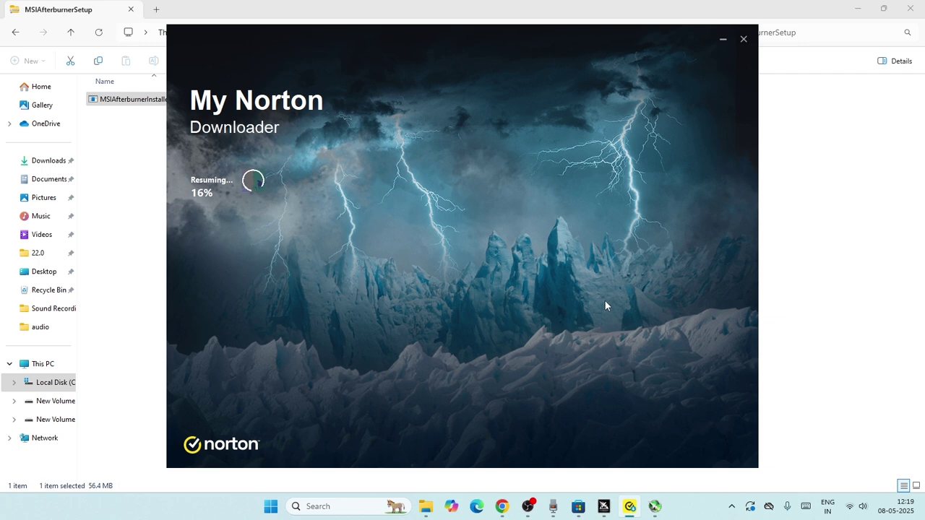
left_click(651, 507)
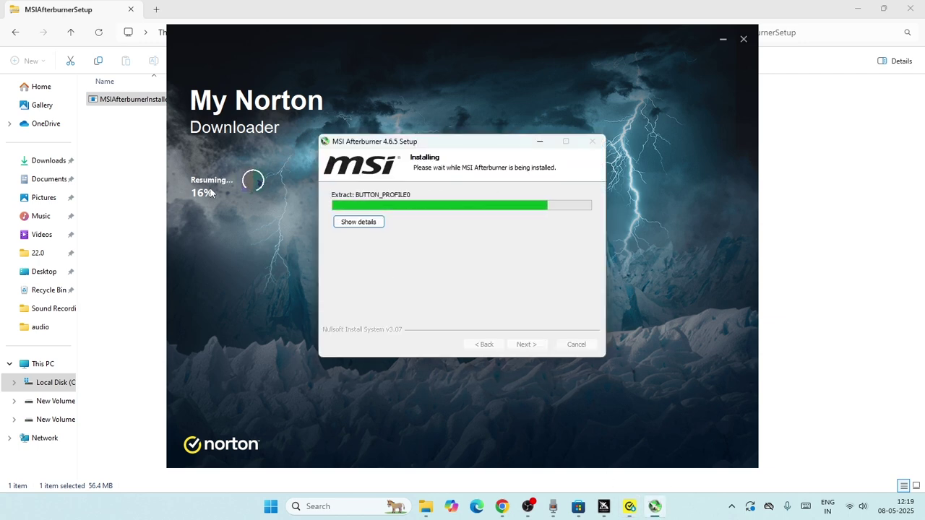
left_click(217, 241)
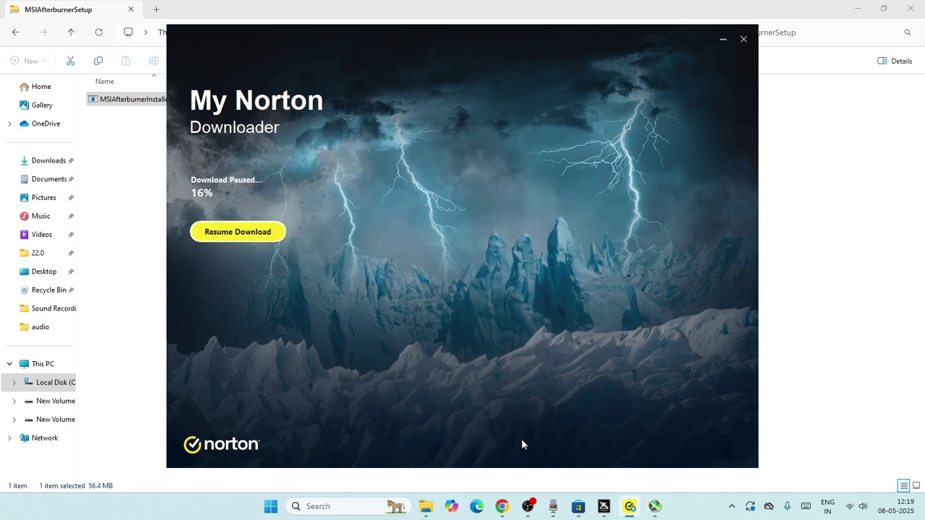
left_click(654, 506)
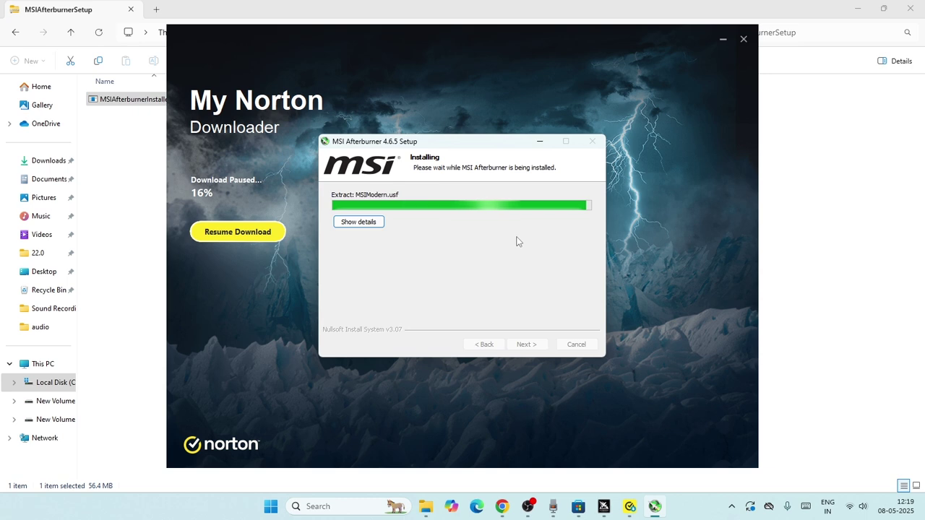
left_click(743, 39)
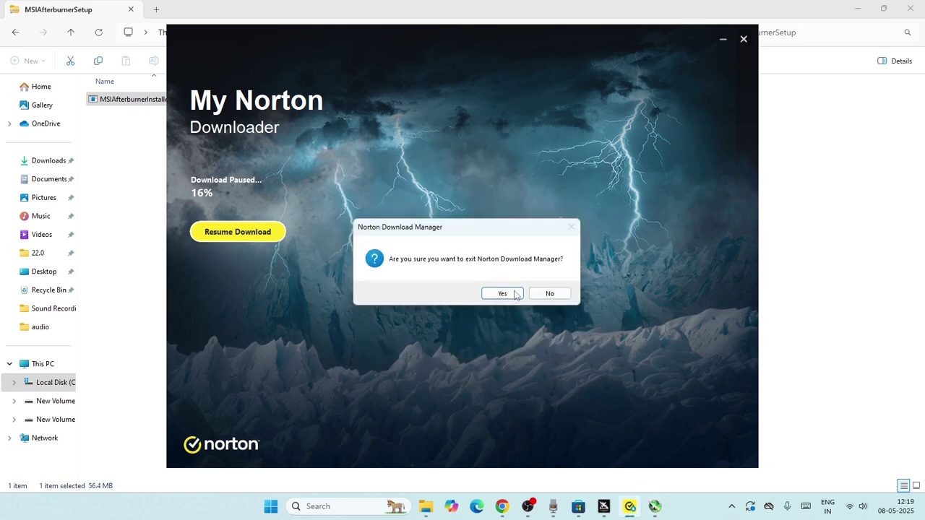
left_click(519, 293)
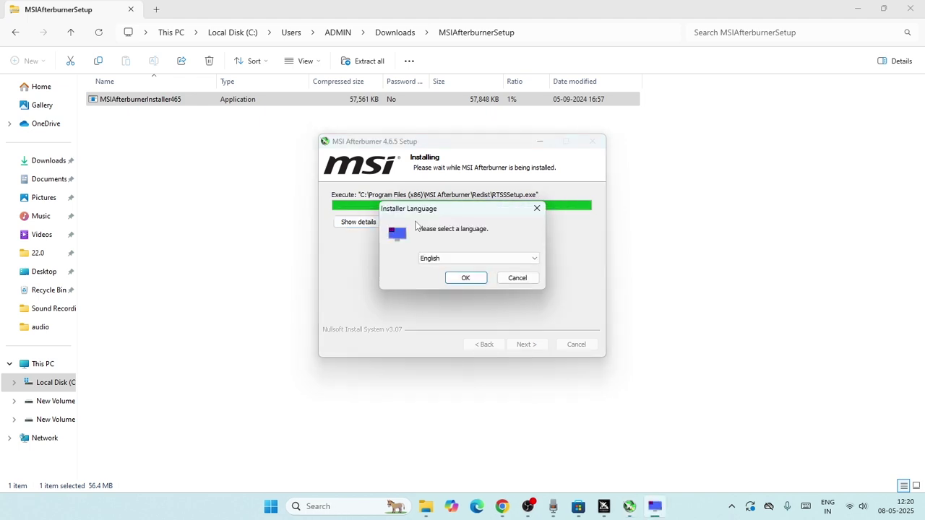
Install RivaTuner Statistics Server in English to the default folder, then finish both setups
left_click(449, 281)
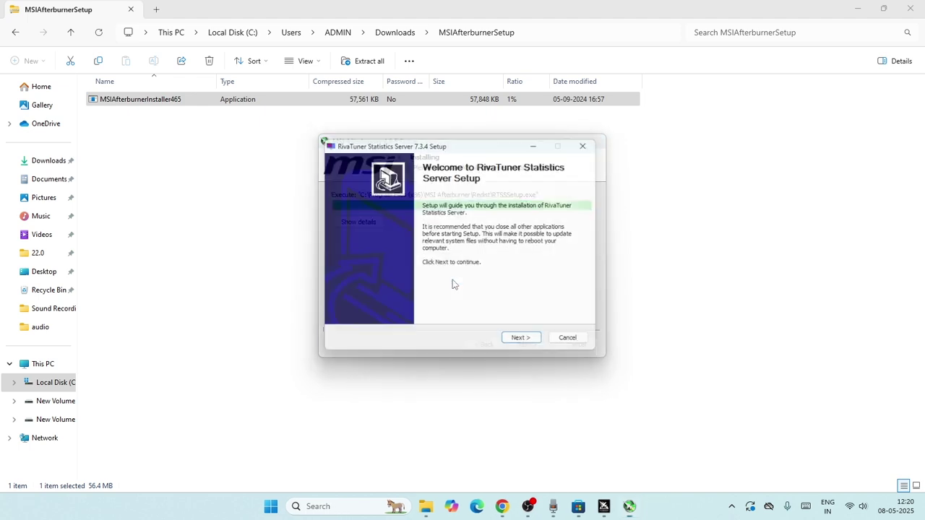
left_click(525, 344)
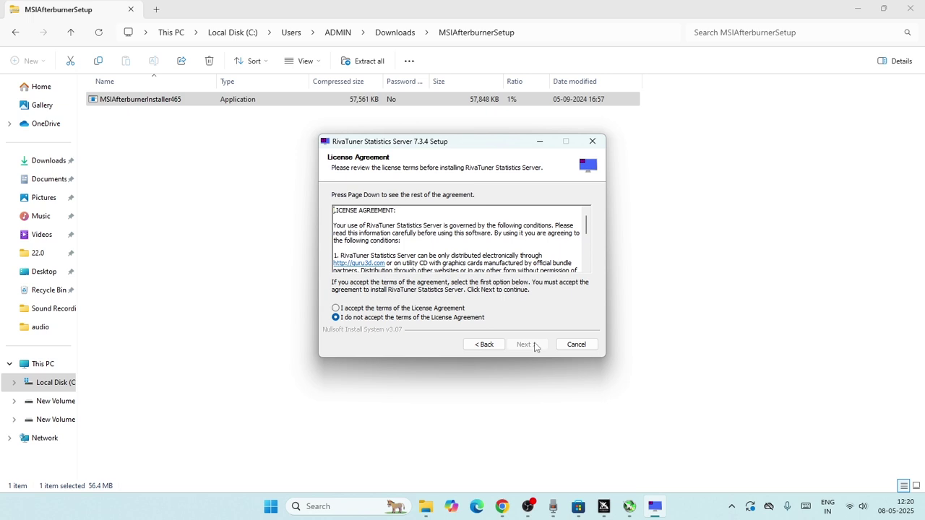
left_click(526, 344)
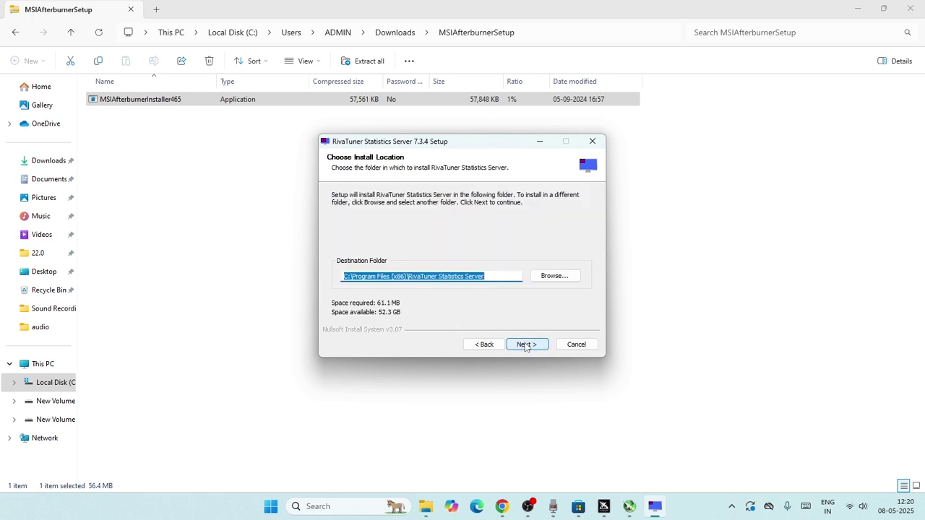
left_click(526, 344)
left_click(526, 345)
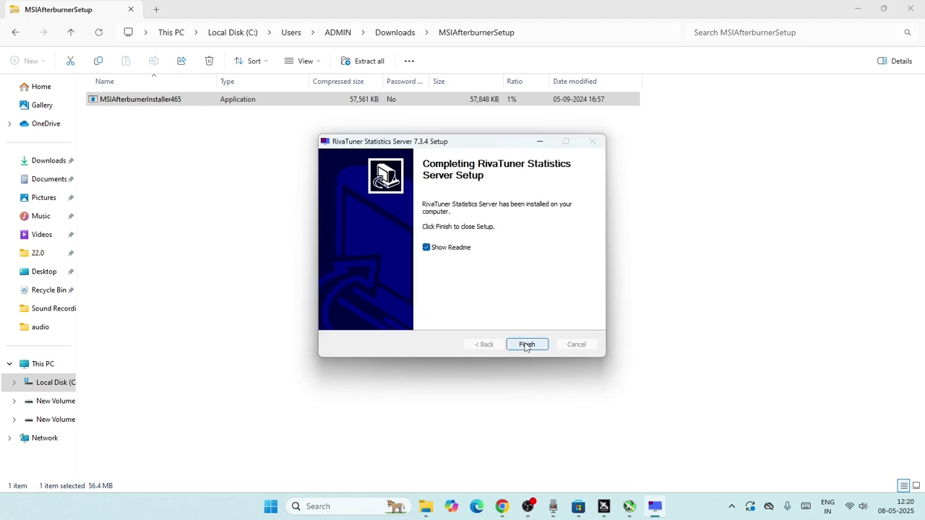
left_click(526, 345)
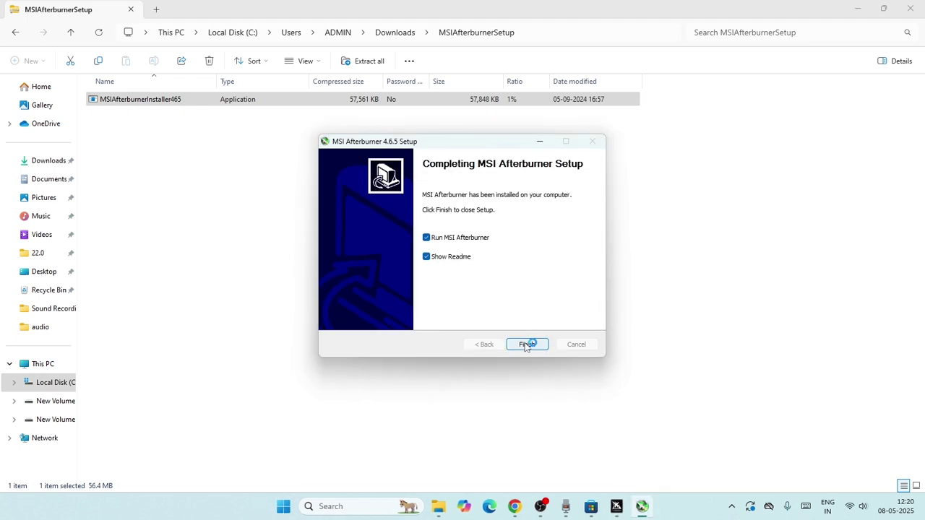
left_click(527, 344)
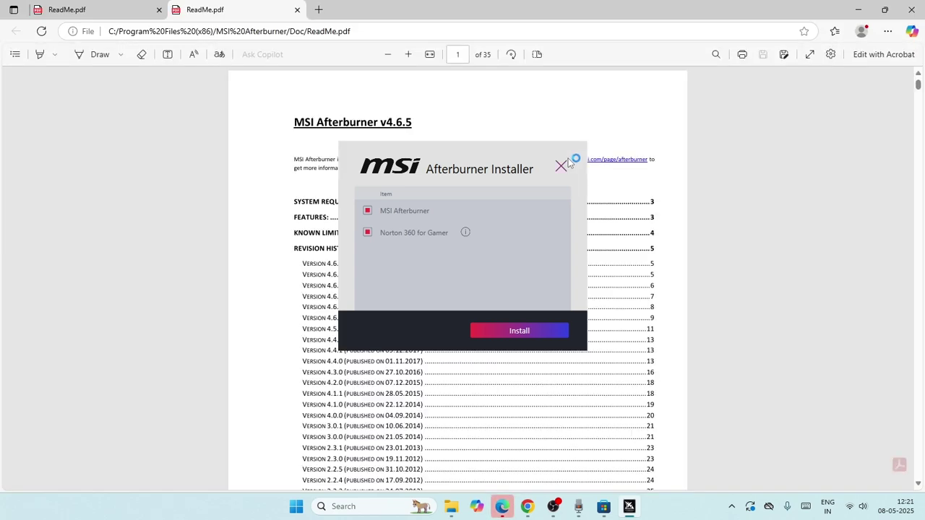
Close both ReadMe pages and the leftover Afterburner Installer window
left_click(296, 9)
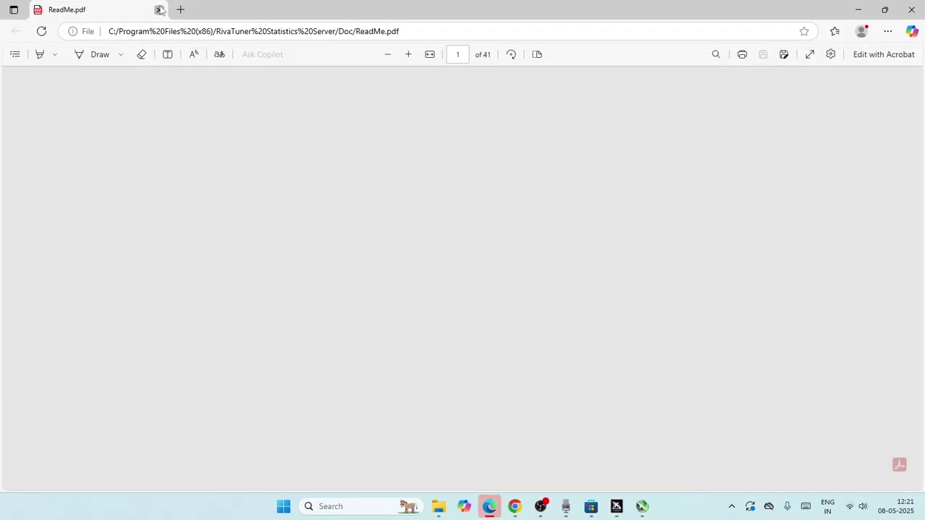
left_click(159, 9)
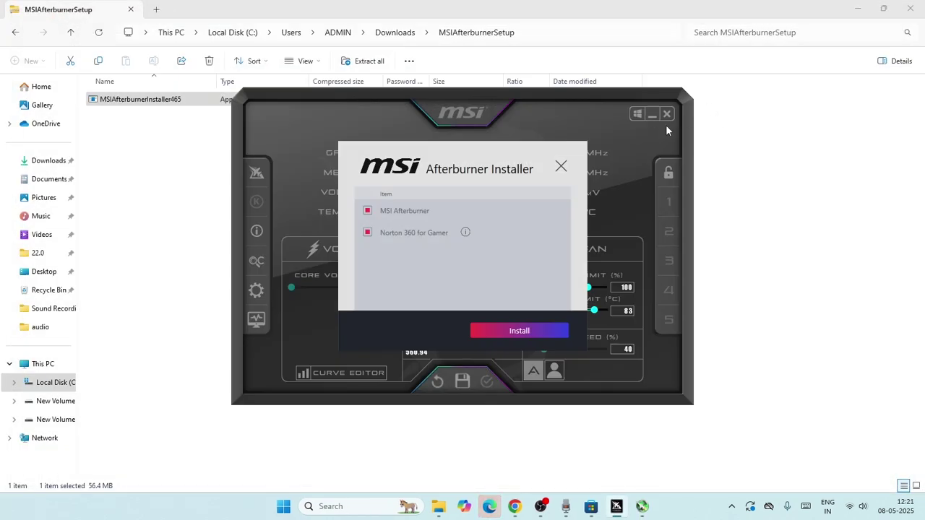
left_click(559, 165)
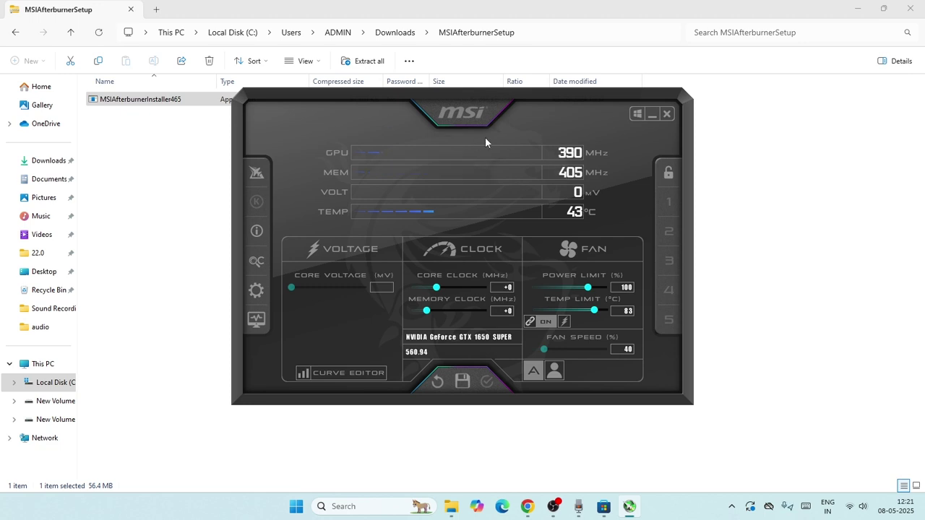
left_click(257, 292)
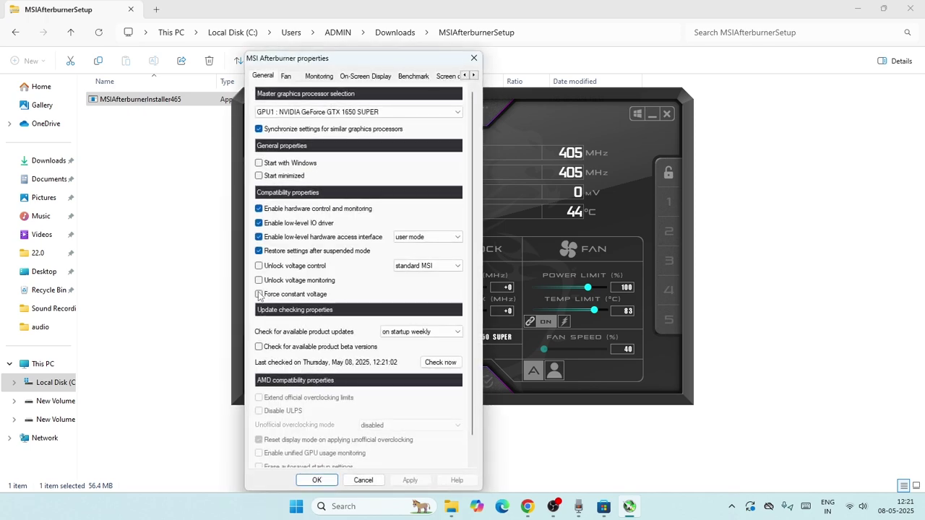
Enable the Framerate graph in Afterburner's Monitoring settings
left_click(319, 77)
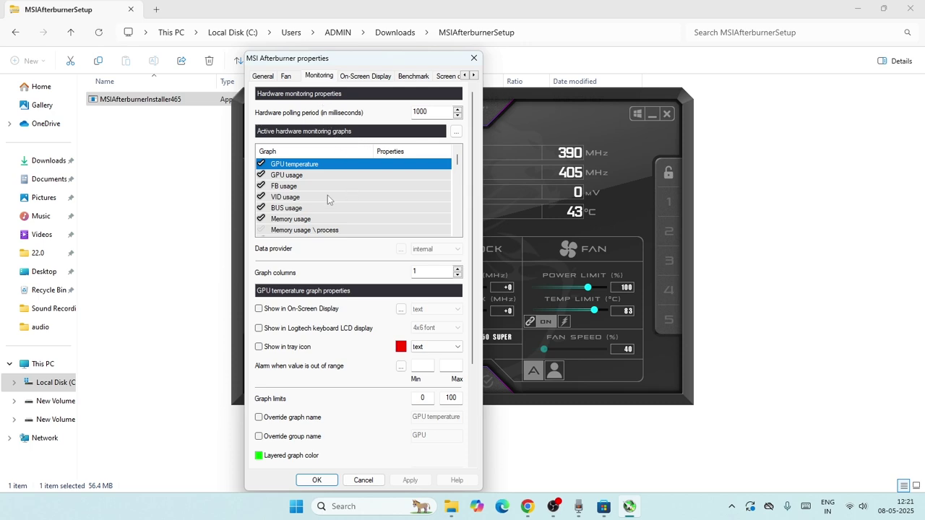
scroll(350, 185, "down", 3)
scroll(321, 184, "down", 5)
scroll(318, 186, "down", 5)
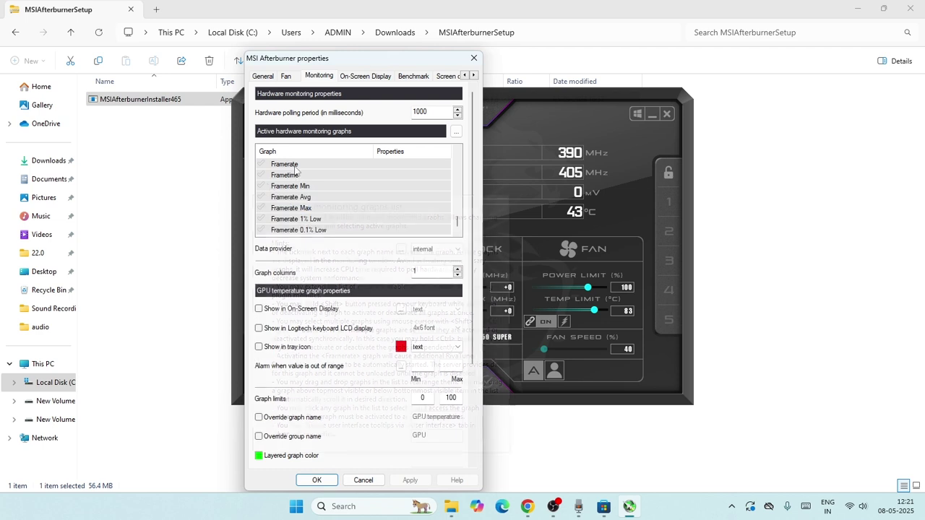
left_click(261, 167)
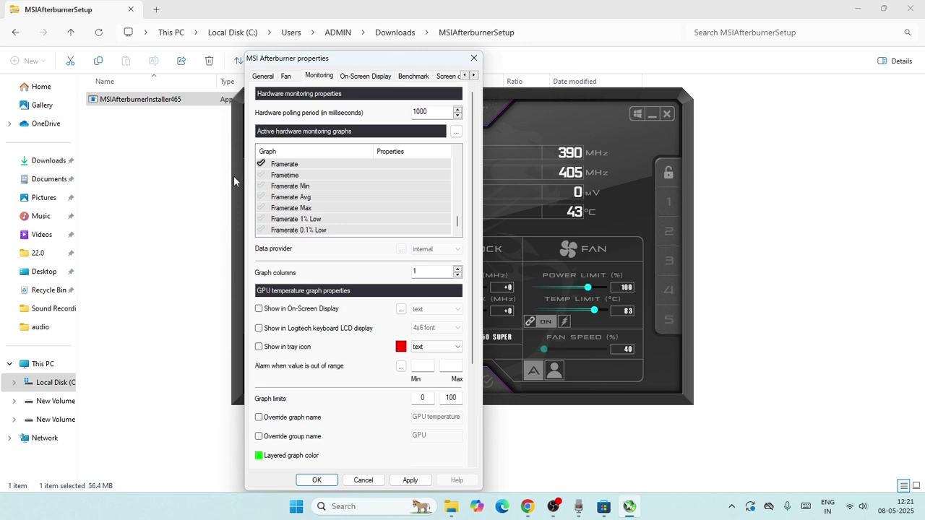
Show the Framerate graph in the On-Screen Display as text, then apply and confirm
left_click(265, 312)
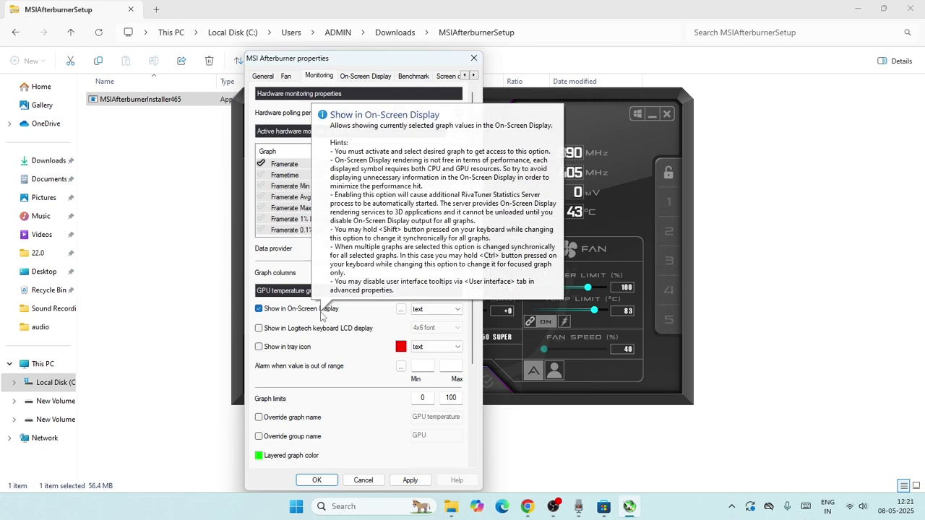
left_click(447, 310)
left_click(447, 316)
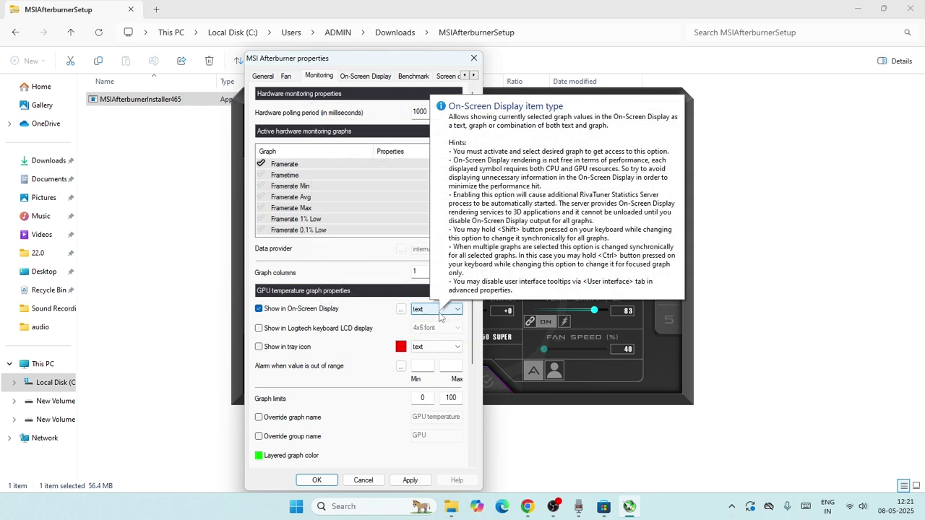
left_click(409, 480)
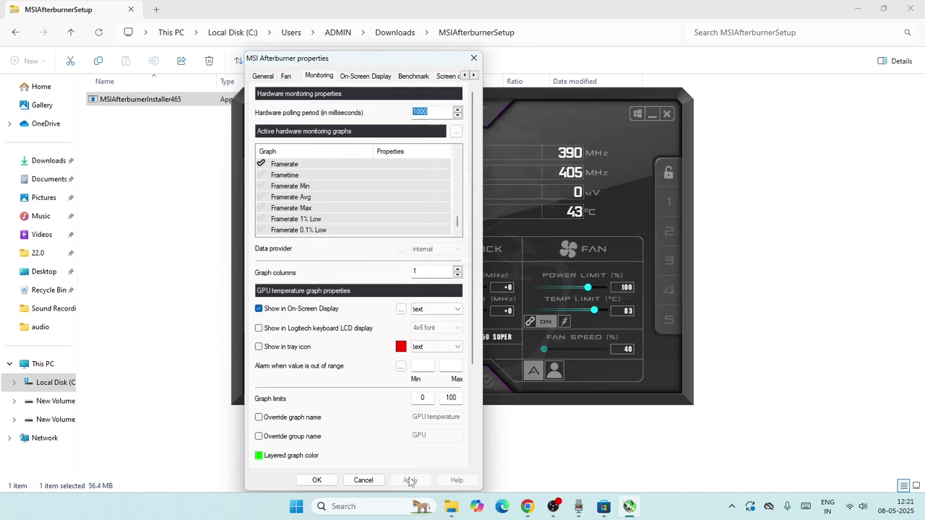
left_click(317, 480)
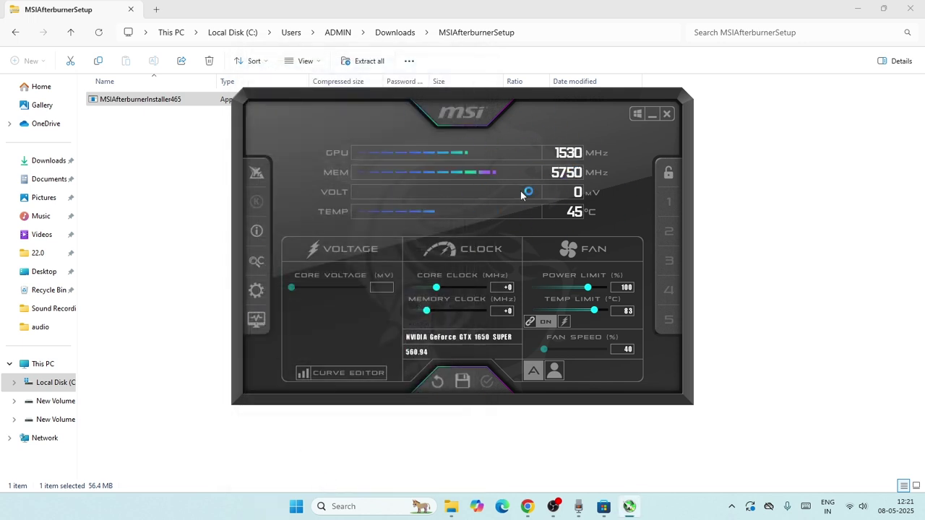
Close MSI Afterburner, File Explorer and the Afterburner download tab in Chrome
left_click(666, 113)
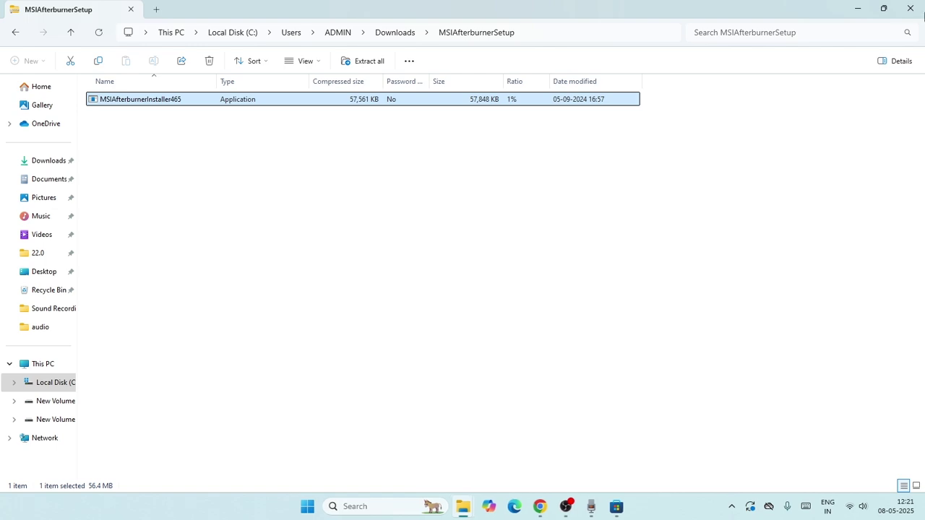
left_click(910, 9)
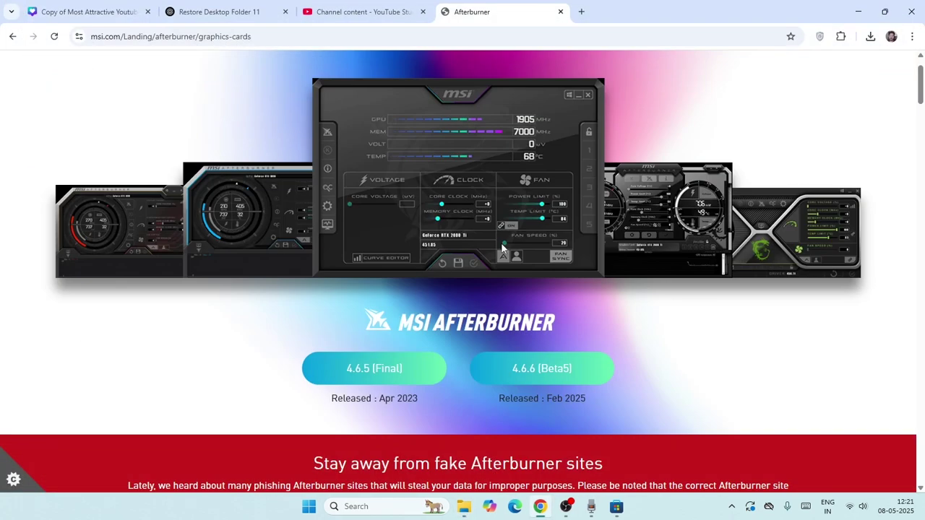
left_click(560, 12)
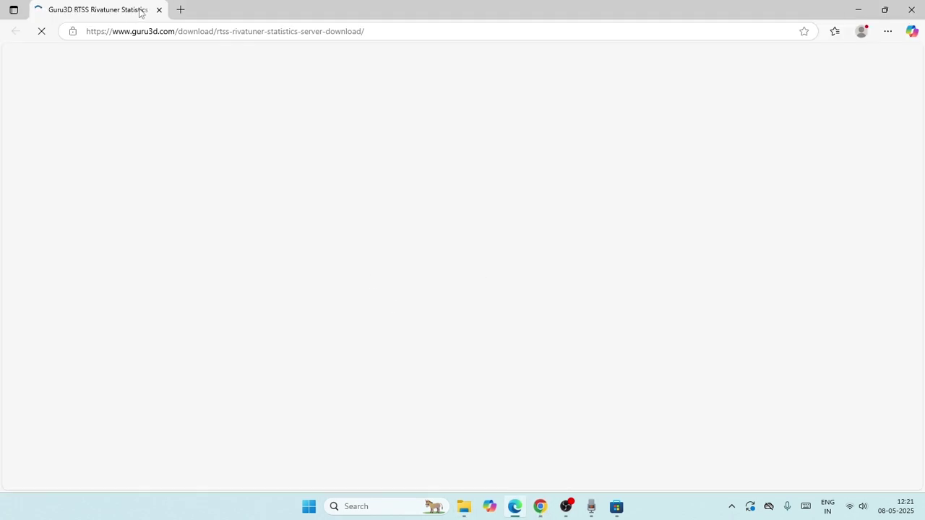